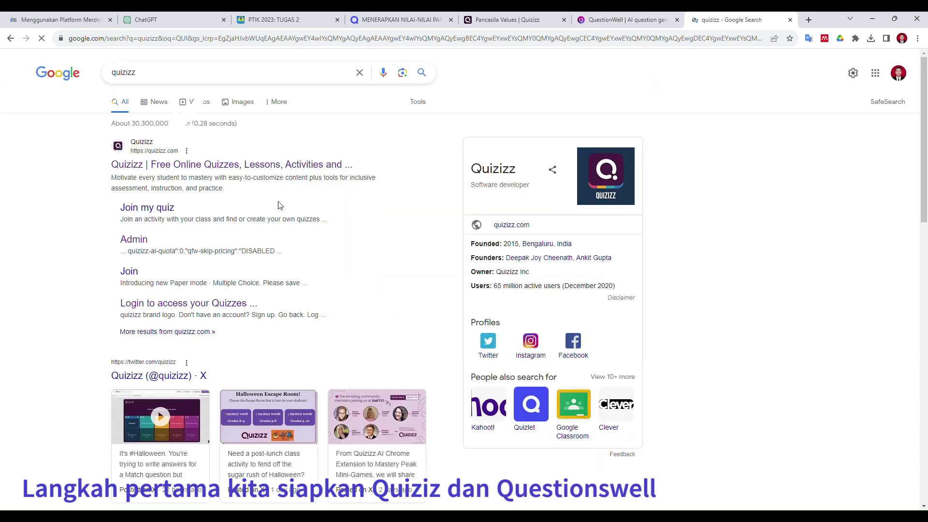
Open the Quizizz site from the search results and close the older QuestionWell and Pancasila Values browser tabs.
click(195, 166)
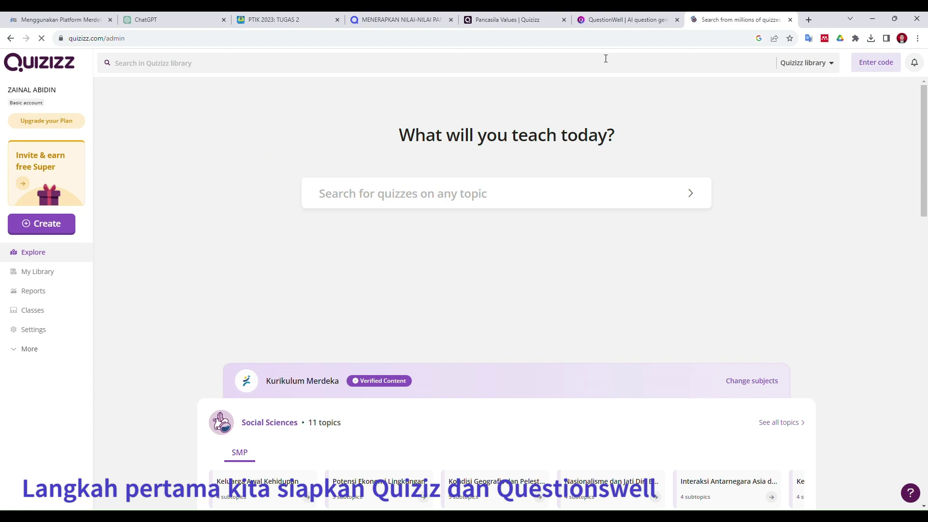
click(677, 20)
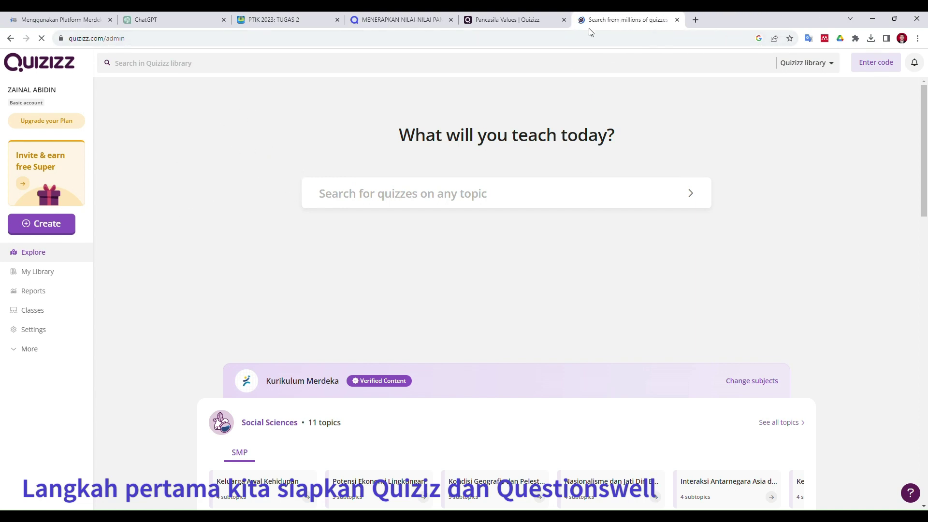
click(564, 21)
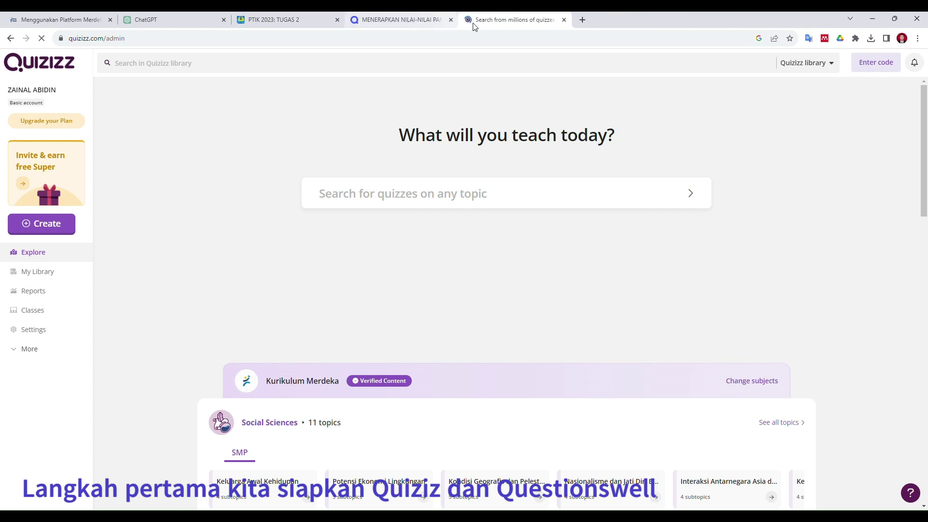
Search Google for QUESTIONWELL in a new browser tab and open the questionwell.org site.
click(582, 19)
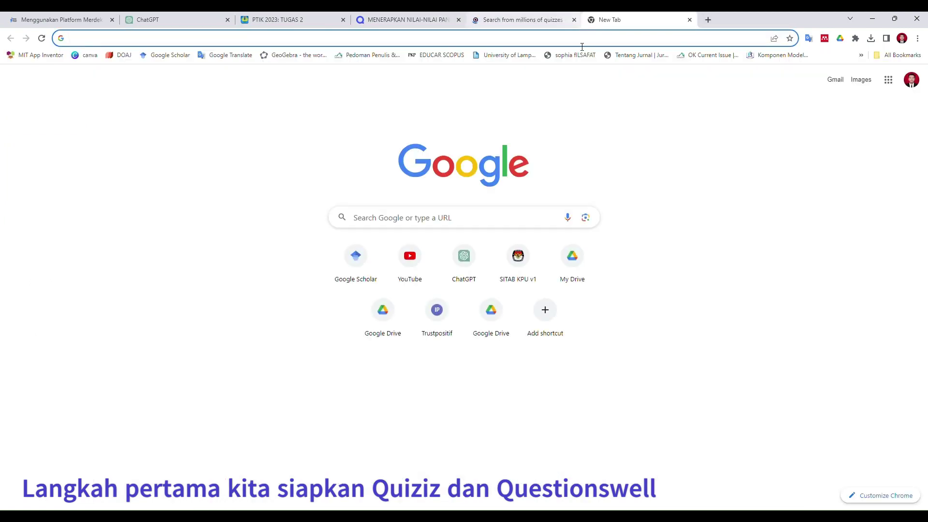
click(590, 39)
click(700, 234)
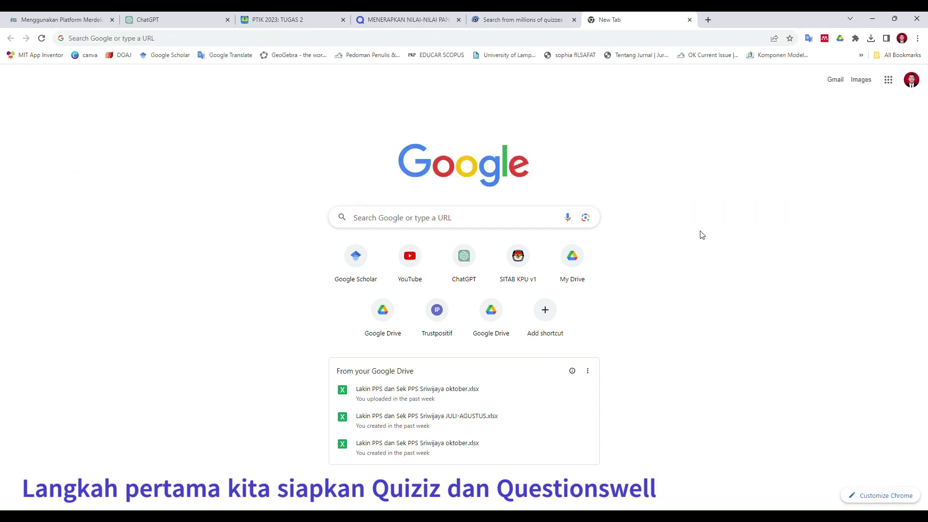
triple_click(541, 217)
click(538, 218)
text(Q)
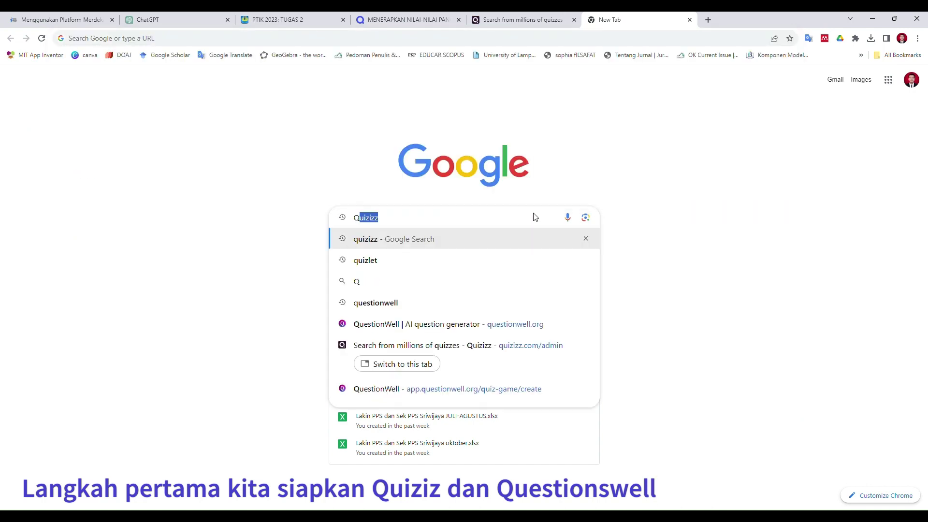
text(UESTION)
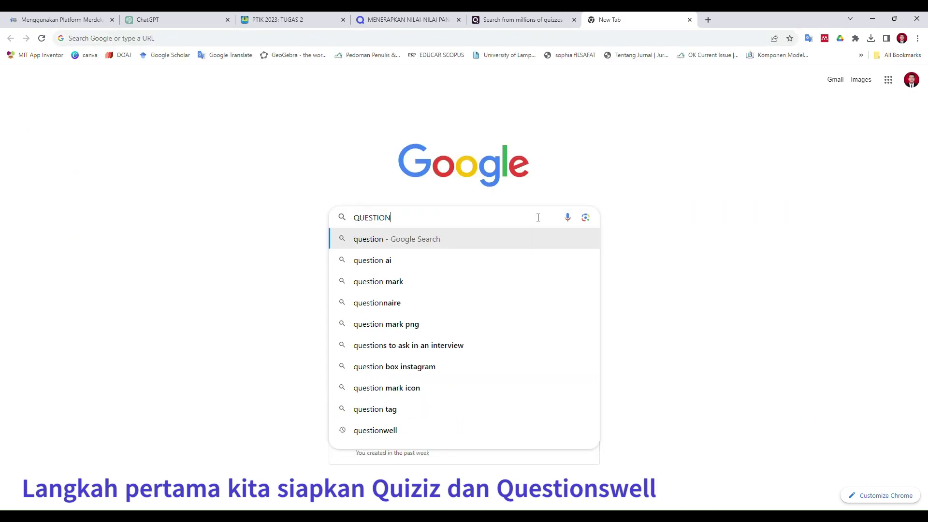
text(WELL)
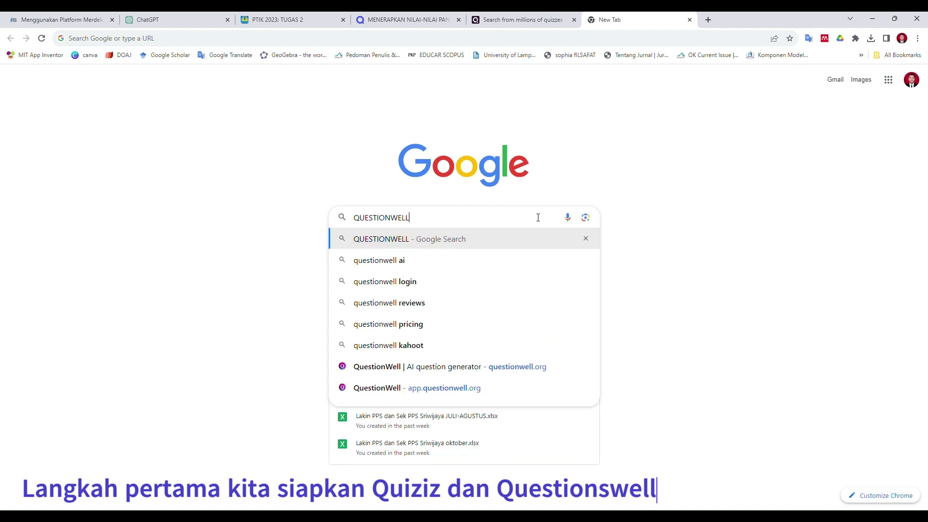
key(Return)
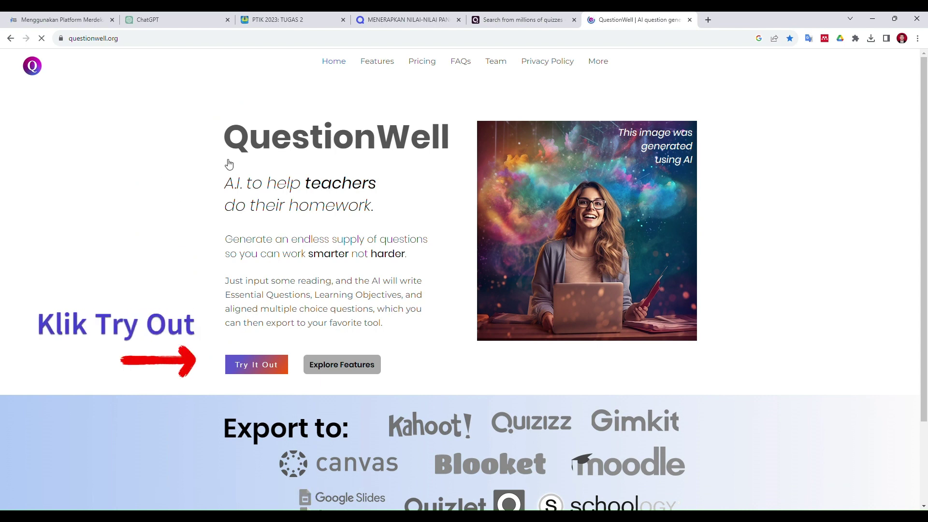
Start trying out QuestionWell's question generator and set the question language to Indonesian.
click(255, 366)
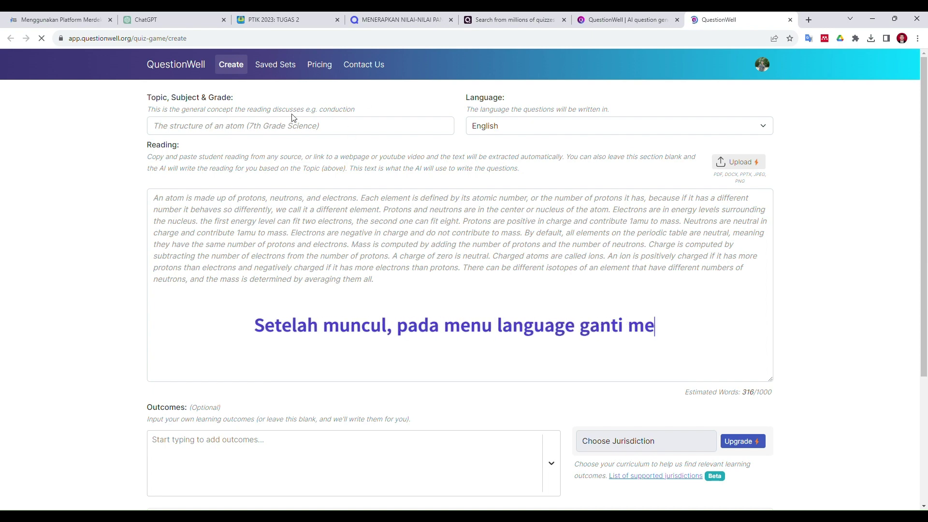
scroll(325, 263, down, 4)
scroll(324, 262, up, 4)
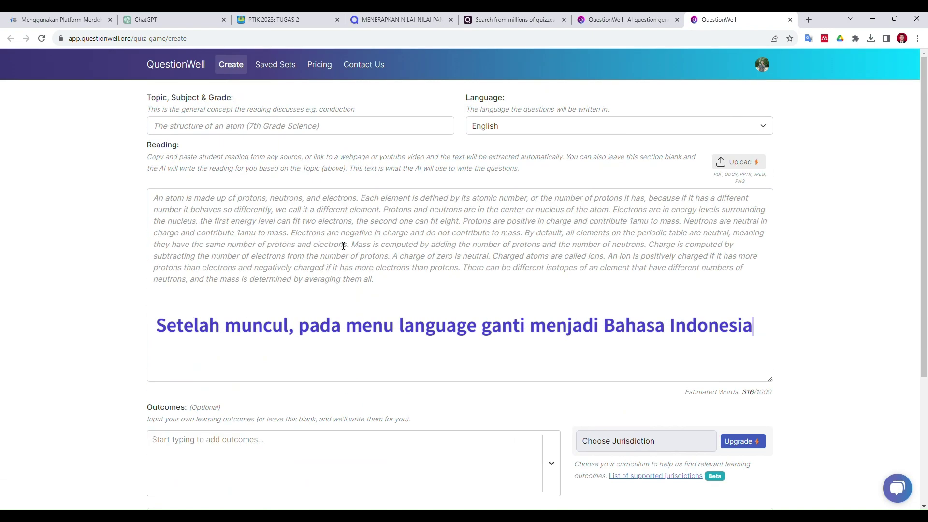
click(515, 130)
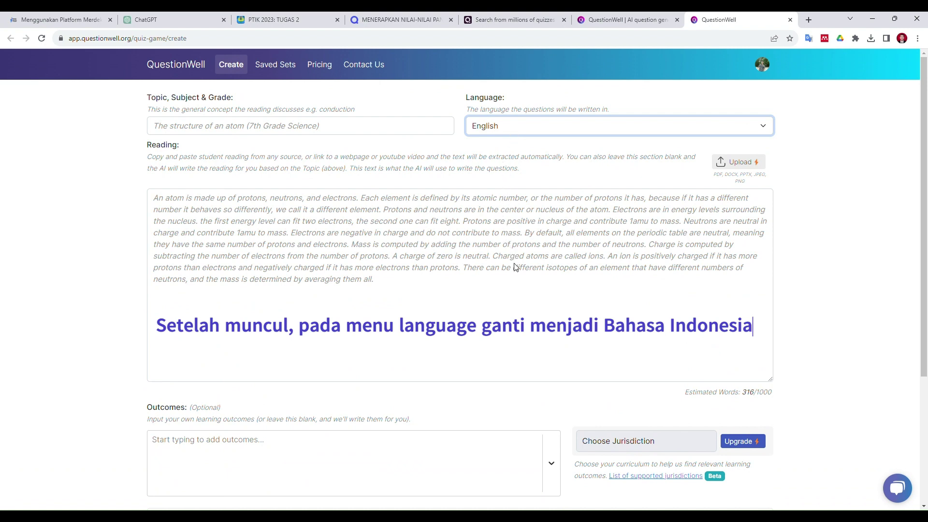
click(513, 305)
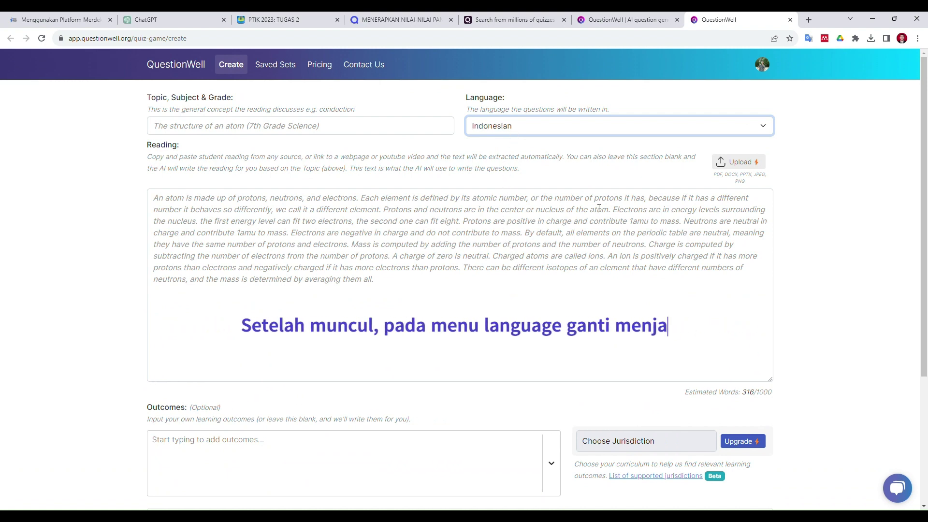
Enter PENDIDIKAN KEWARGANEGARAAN as the topic, subject and grade of the question set.
click(476, 217)
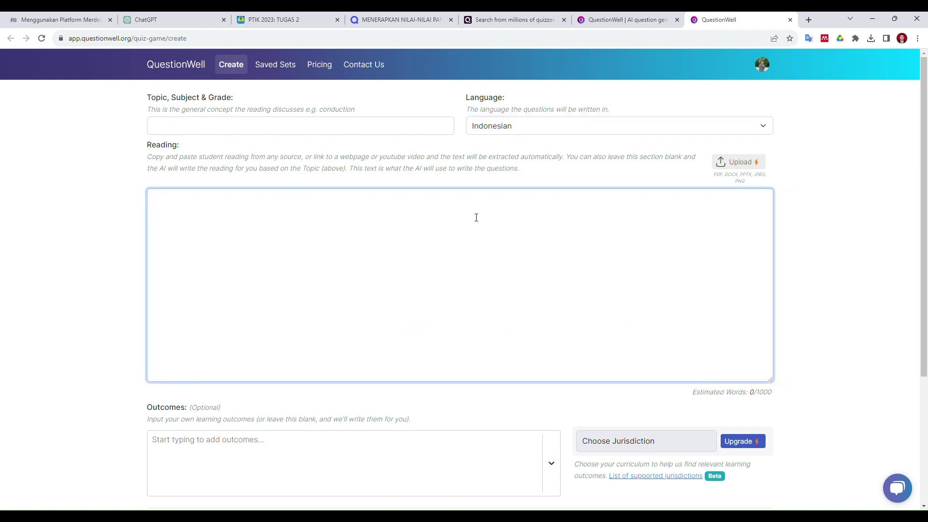
scroll(442, 294, down, 2)
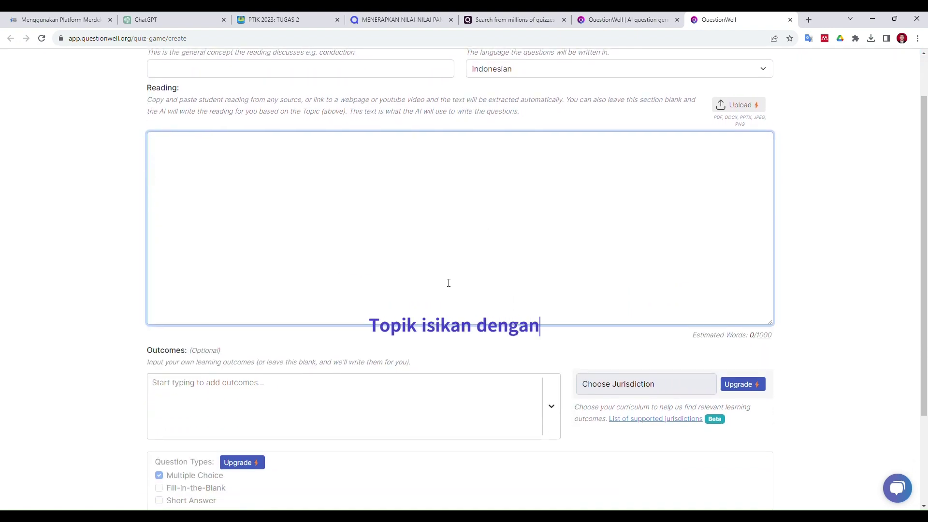
scroll(449, 283, up, 2)
click(728, 160)
scroll(550, 268, up, 1)
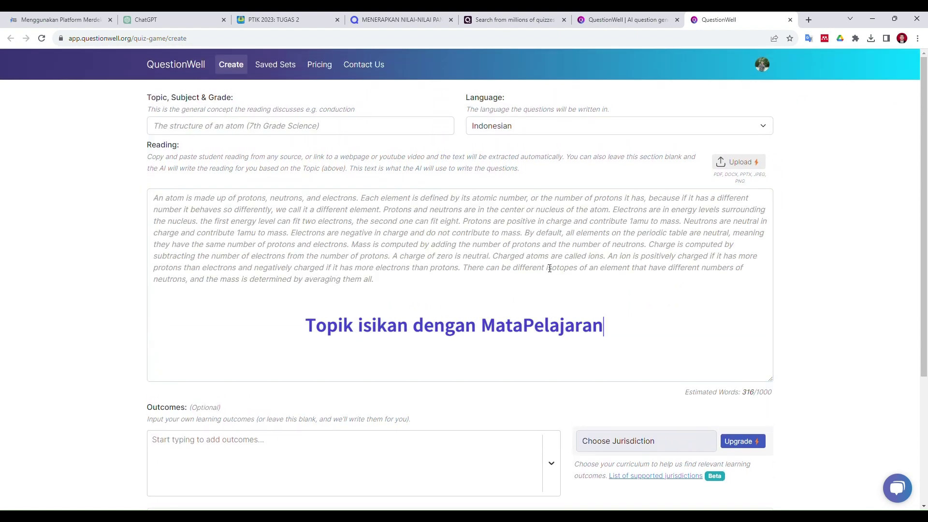
click(356, 126)
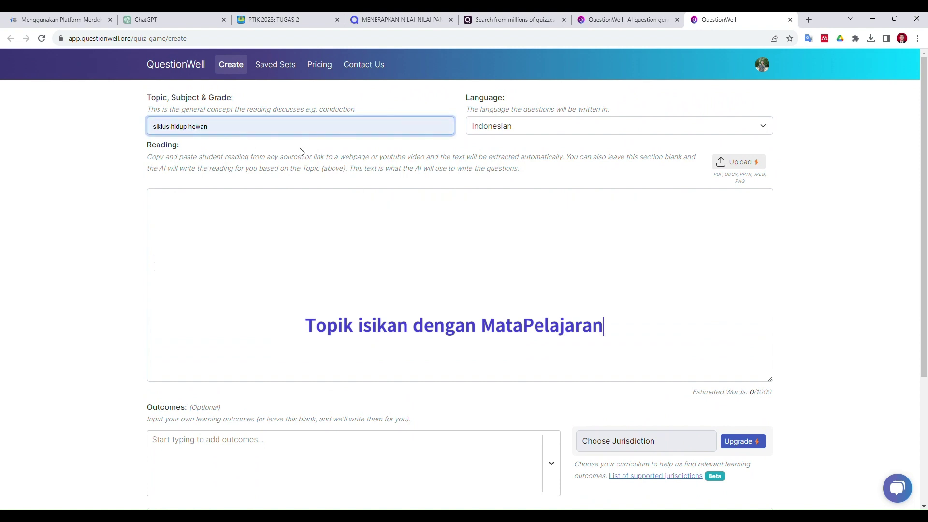
click(264, 173)
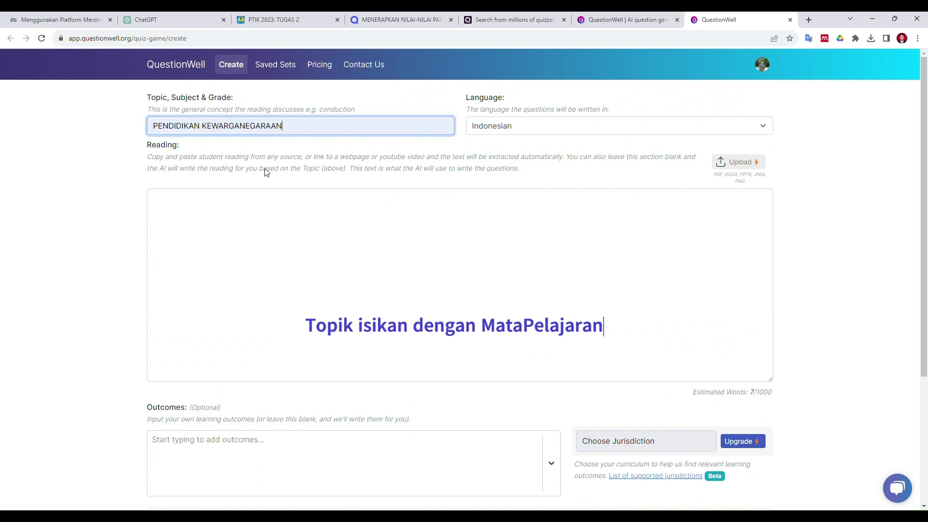
Paste the prepared text on Pancasila values in daily life as the reading and generate the question set.
click(305, 250)
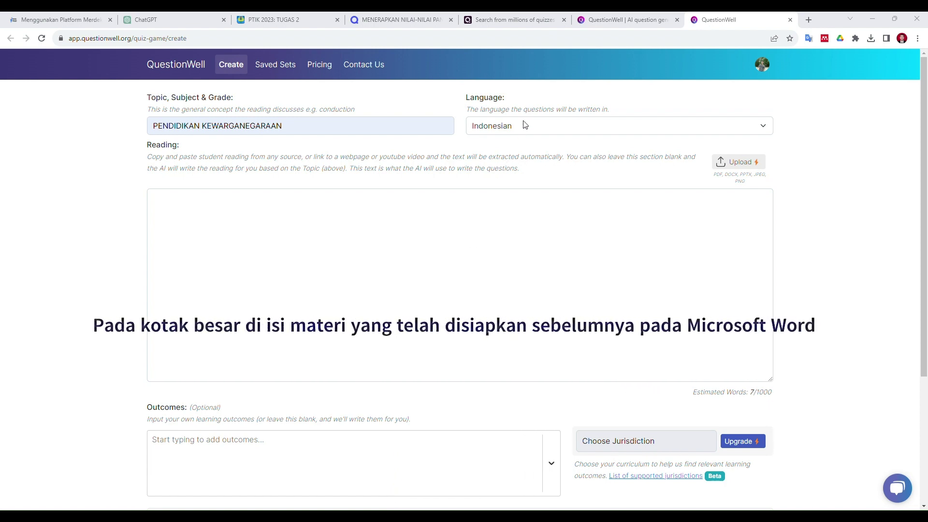
key(alt+Tab)
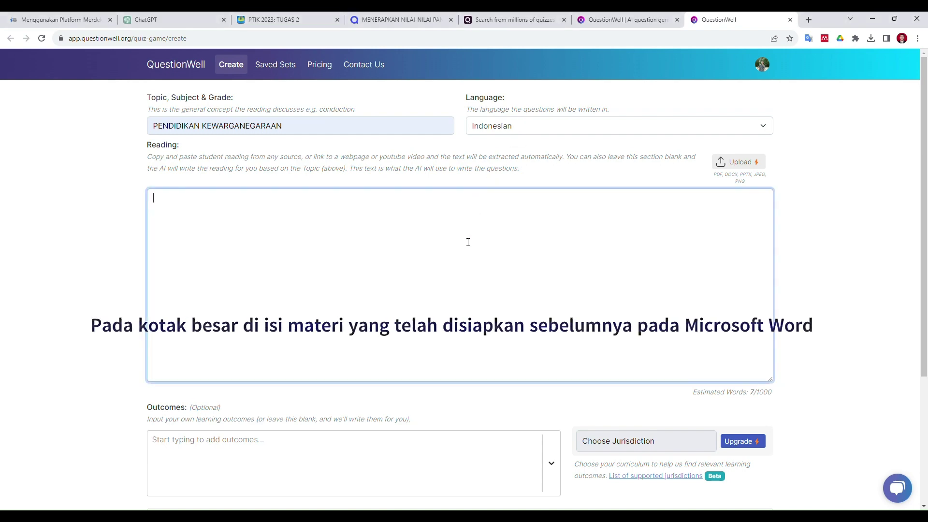
key(ctrl+v)
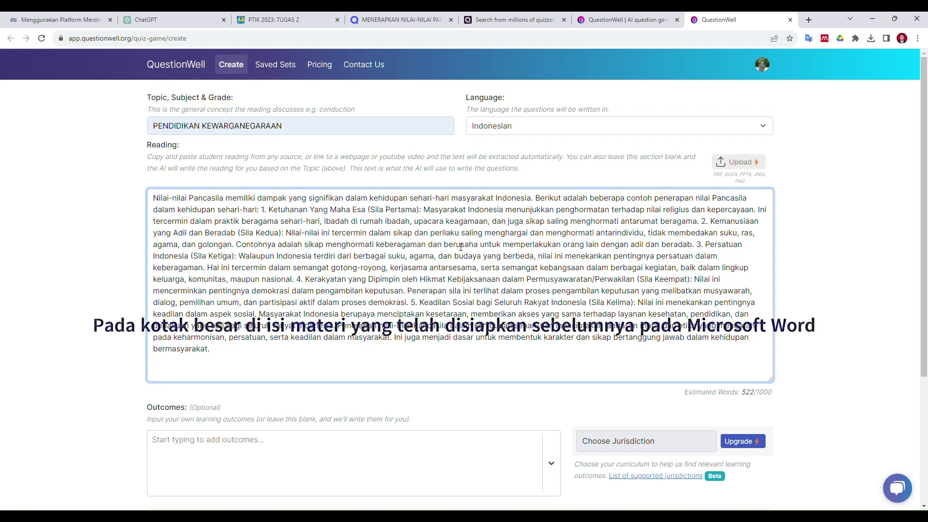
scroll(461, 247, down, 4)
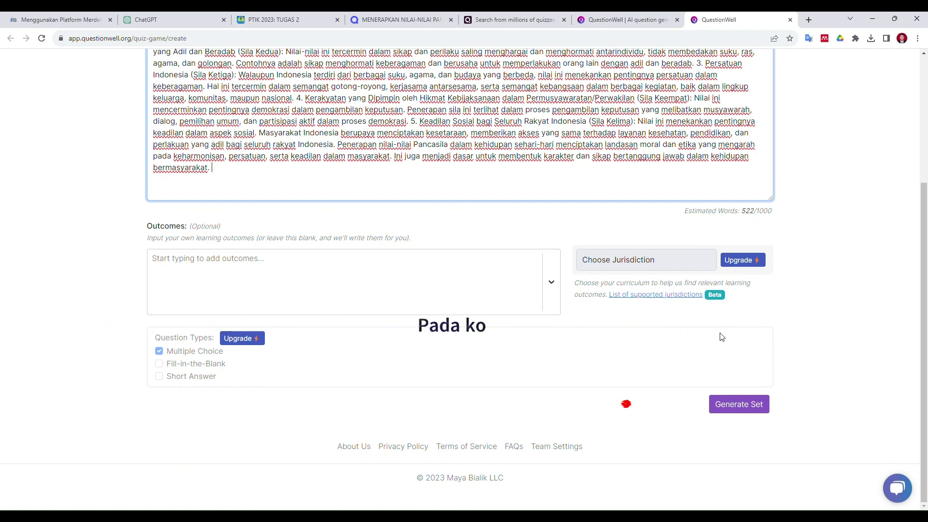
click(726, 408)
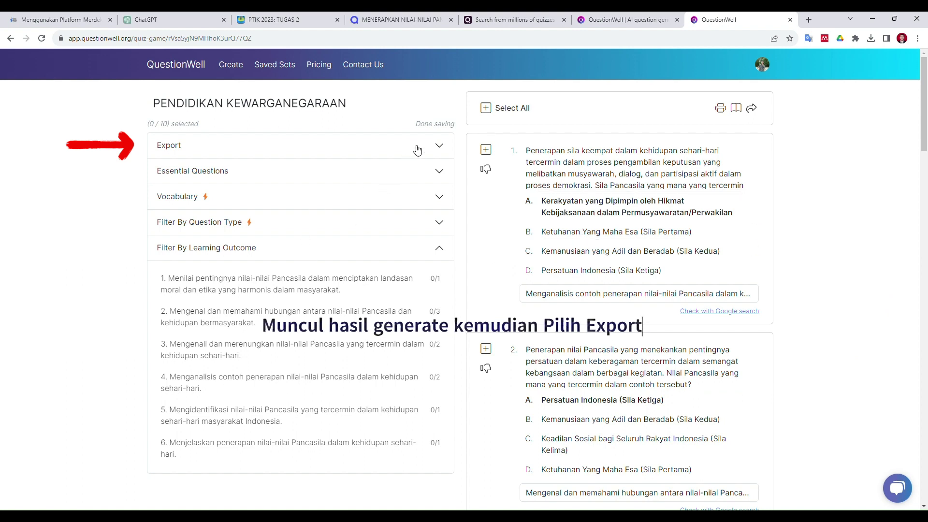
Export all generated questions of the set using the Quizziz export option and dismiss the export notice.
click(438, 148)
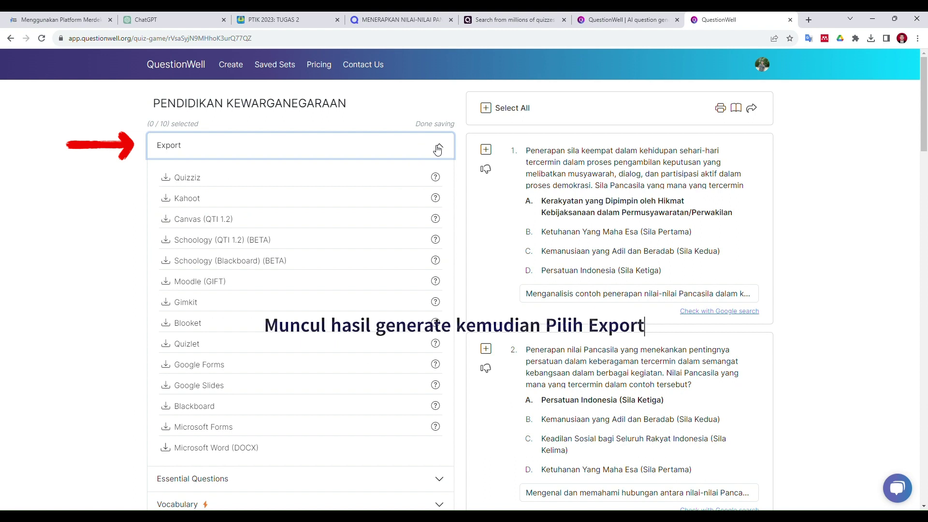
click(438, 148)
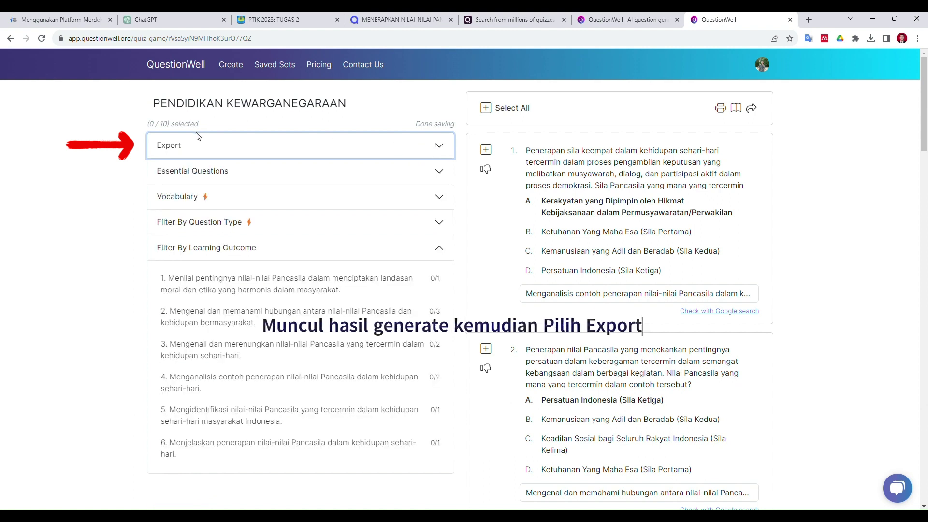
click(450, 147)
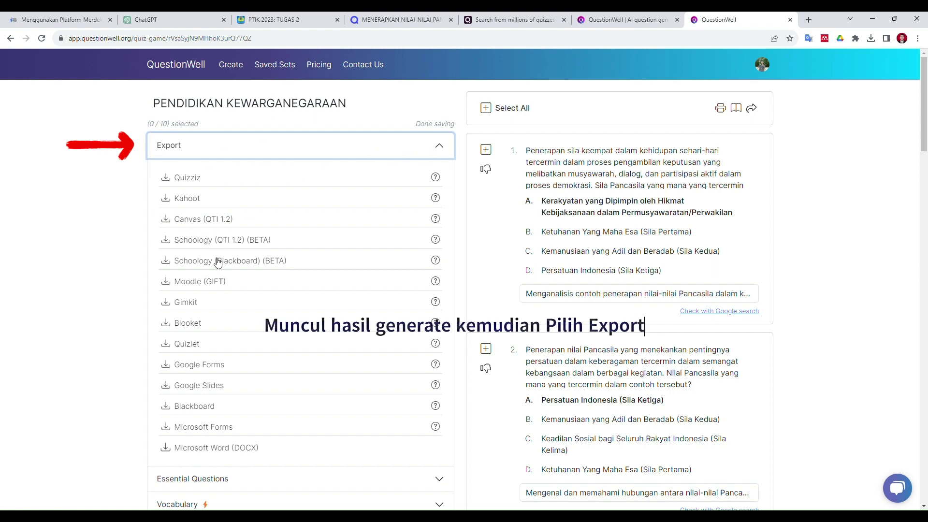
scroll(218, 262, down, 1)
scroll(215, 261, up, 1)
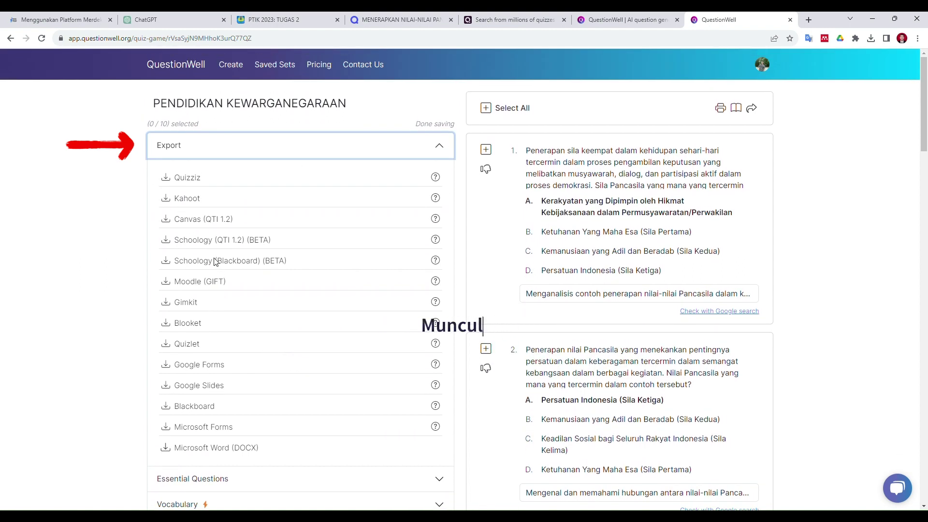
click(189, 182)
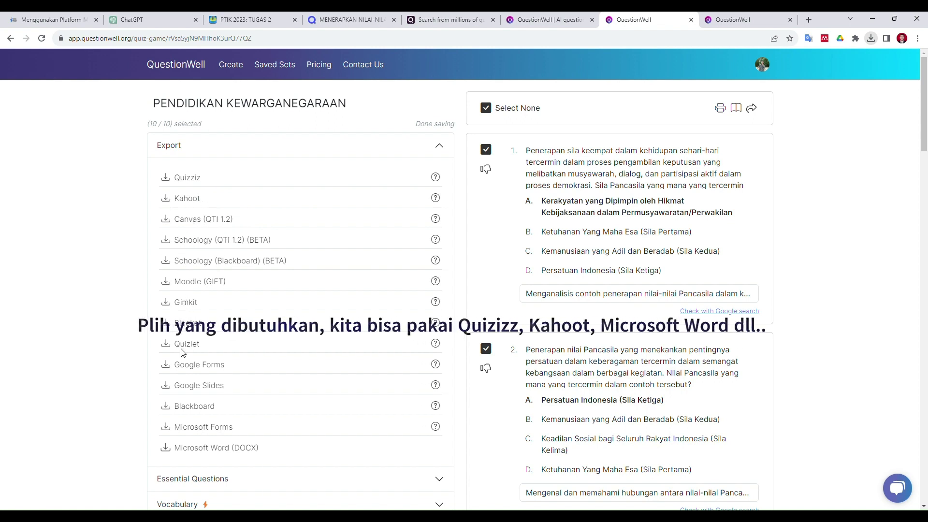
click(169, 220)
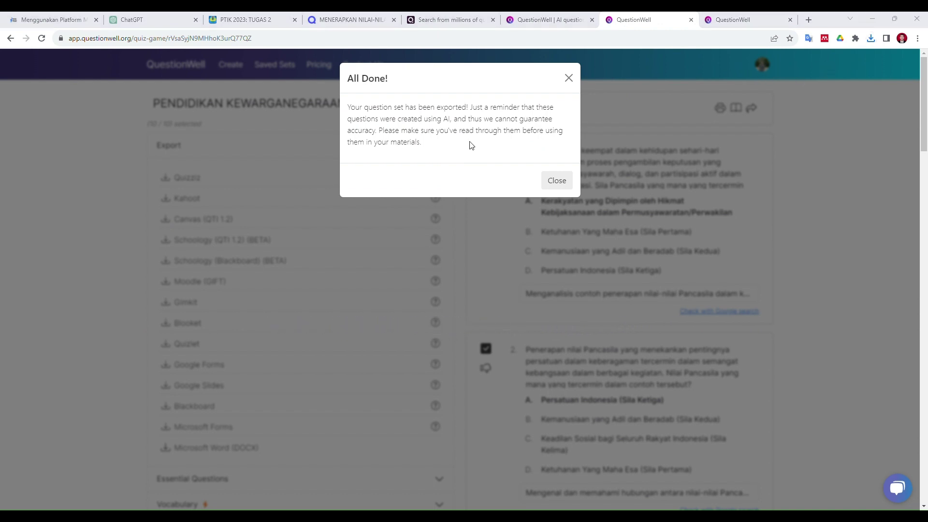
click(309, 196)
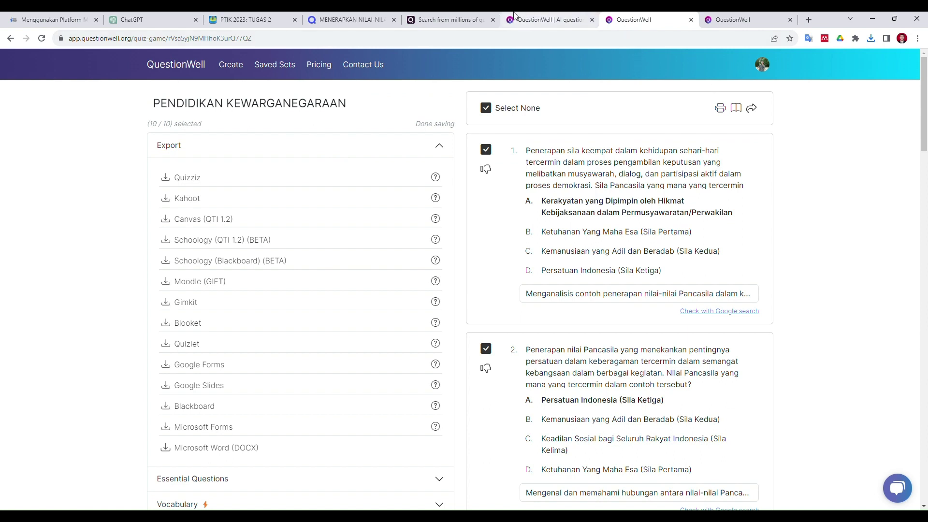
Switch to Quizizz, create a new quiz from an existing document and upload PENDIDIKAN KEWARGANEGARAAN.pdf from the device.
click(442, 20)
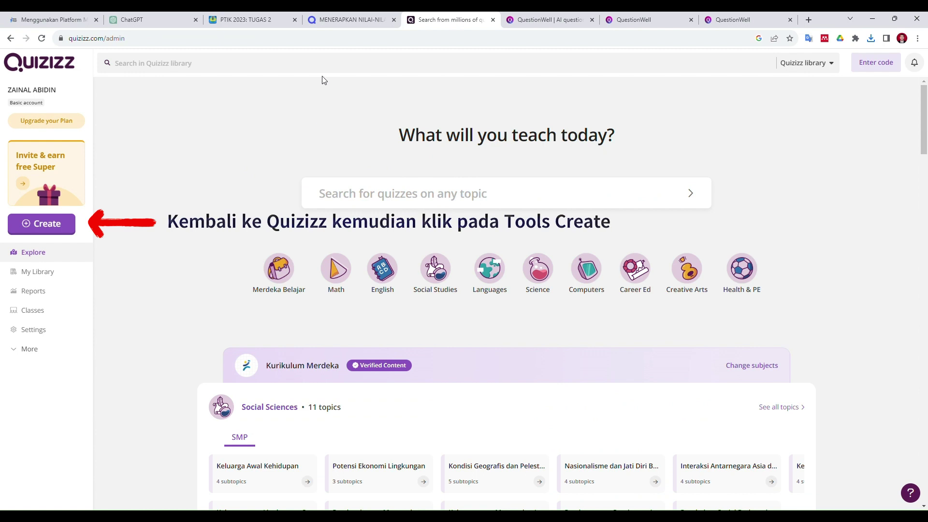
click(39, 224)
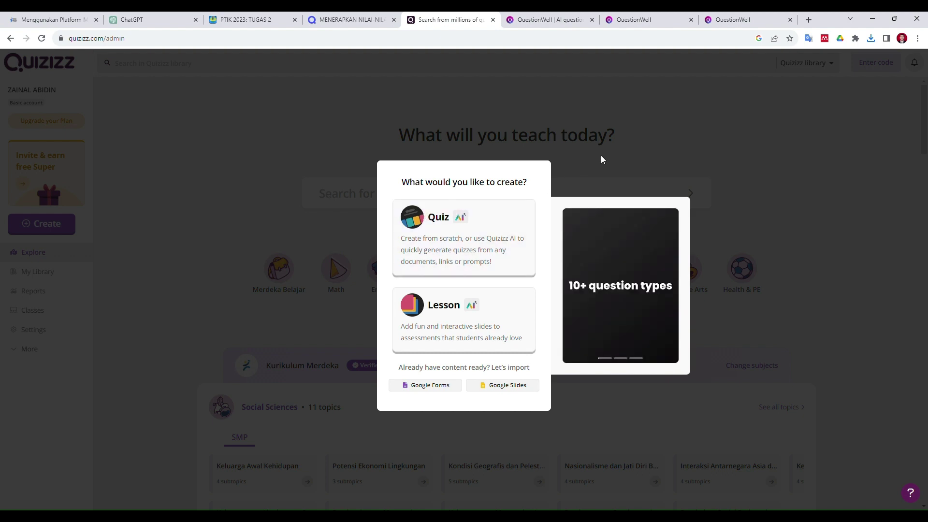
click(487, 250)
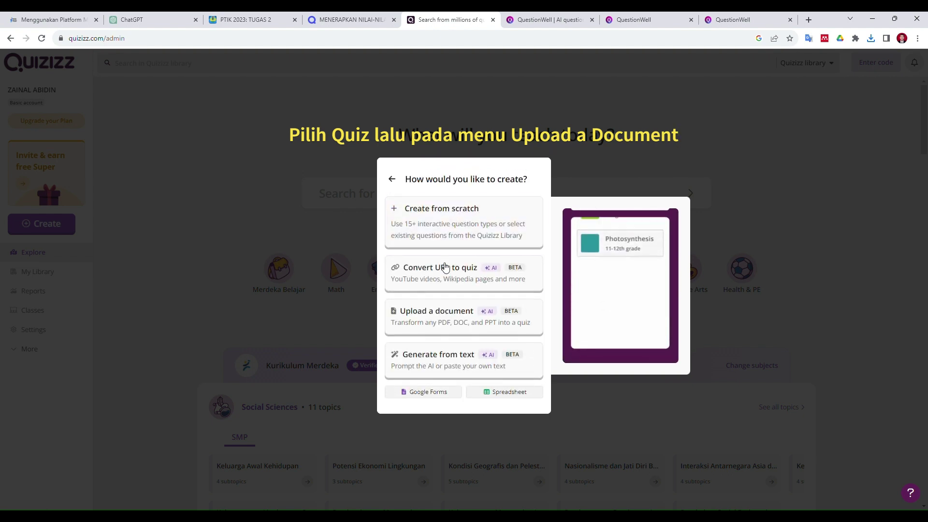
click(441, 323)
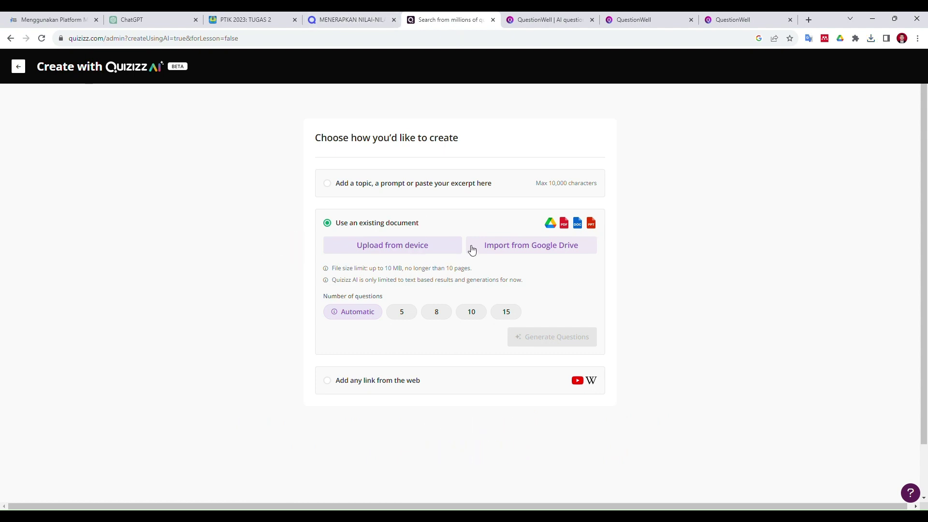
click(431, 246)
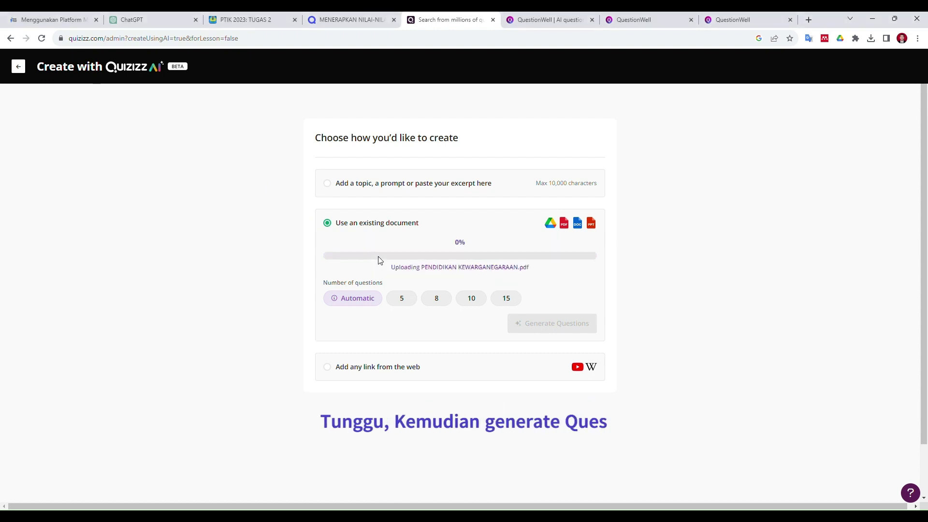
Generate quiz questions from the uploaded PENDIDIKAN KEWARGANEGARAAN.pdf with the Automatic number of questions and publish the quiz.
double_click(380, 261)
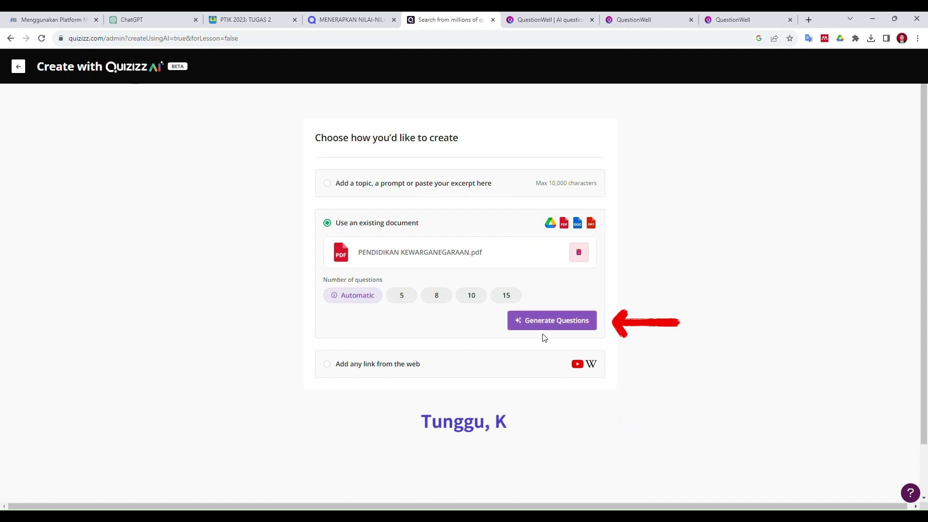
click(578, 328)
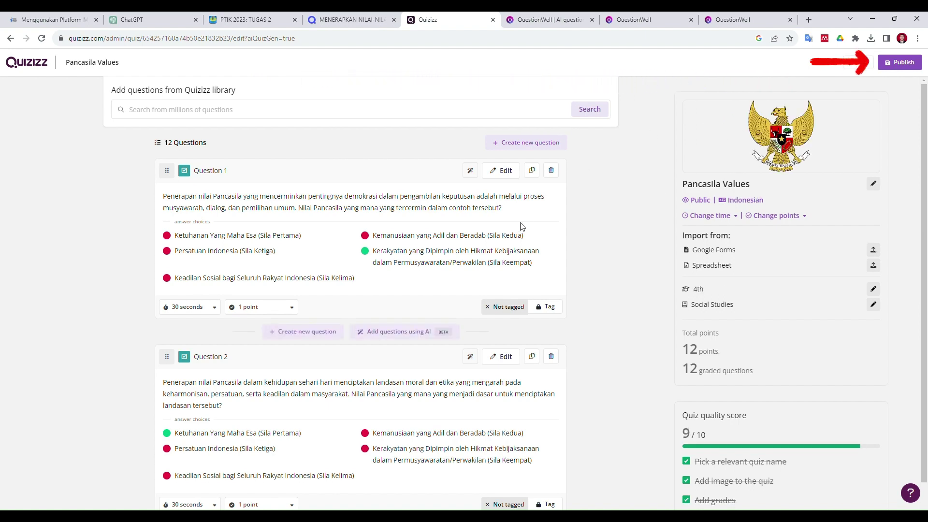
scroll(522, 226, down, 3)
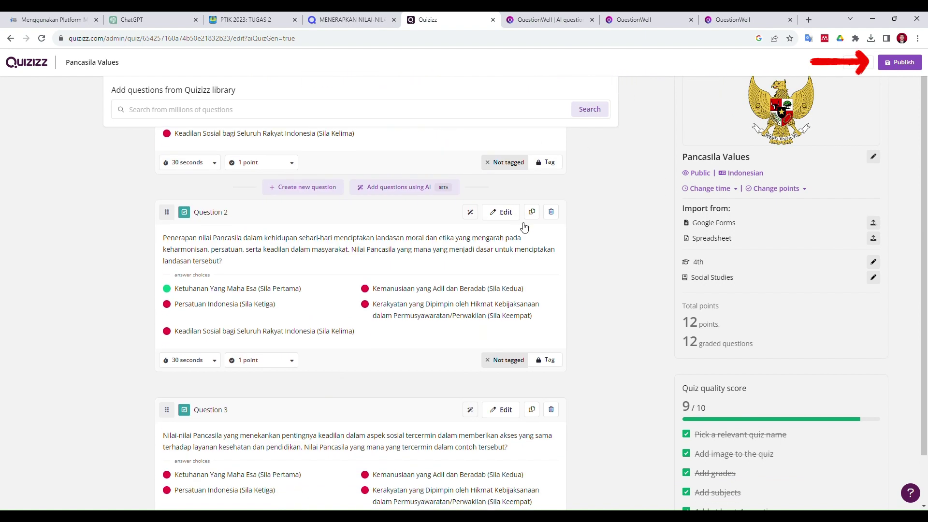
scroll(522, 226, up, 3)
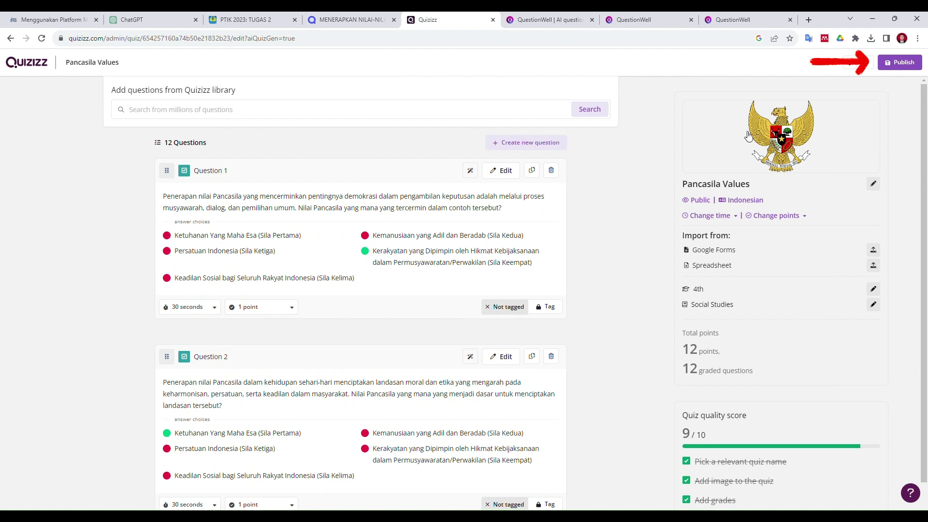
click(893, 62)
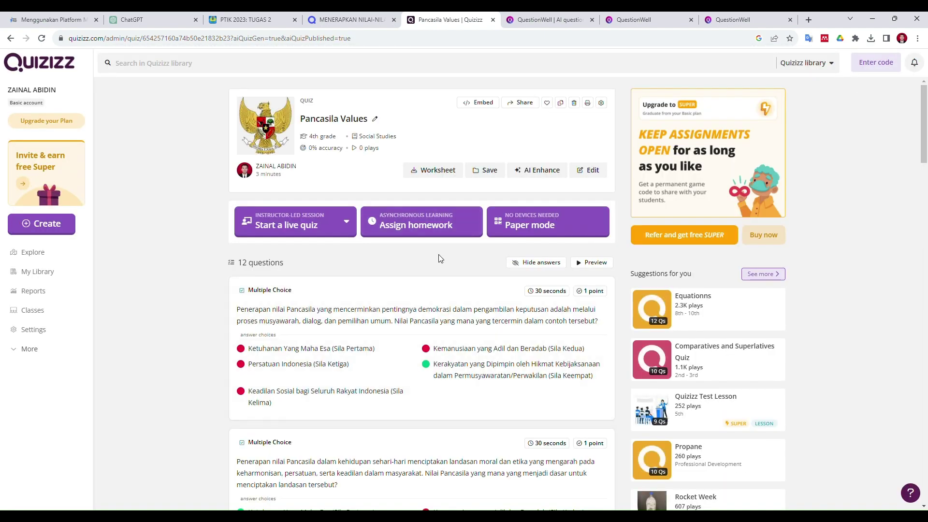
Review the multiple-choice questions and marked answers of the published Pancasila Values quiz from the first to the last.
scroll(439, 259, down, 2)
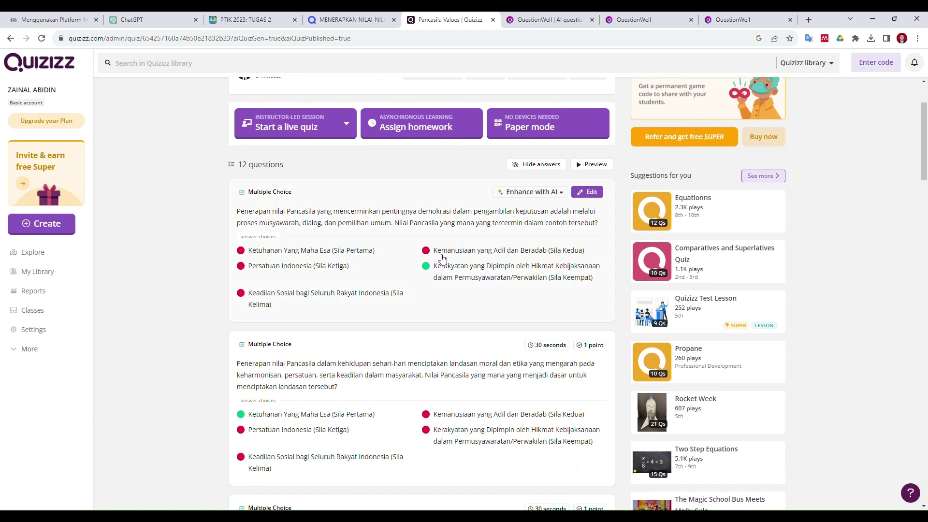
scroll(439, 258, up, 2)
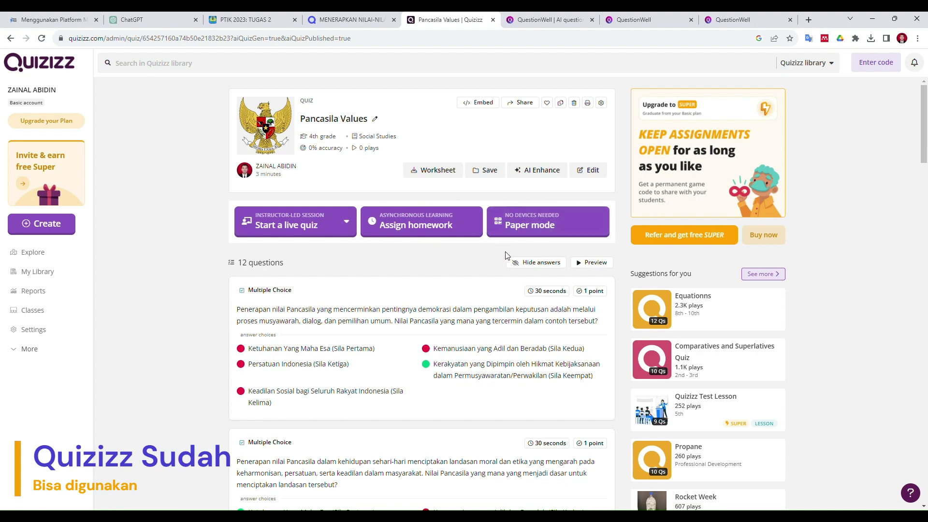
scroll(473, 373, down, 8)
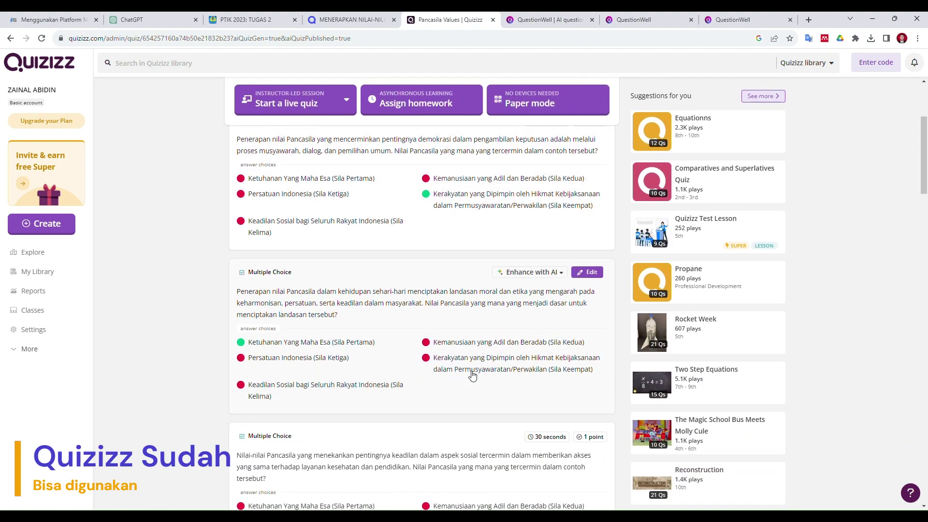
scroll(473, 375, down, 6)
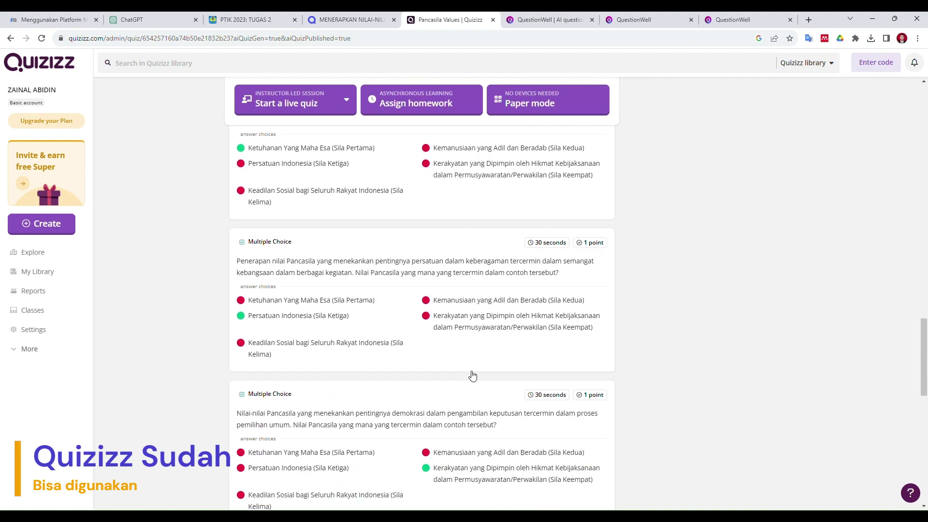
scroll(472, 376, down, 7)
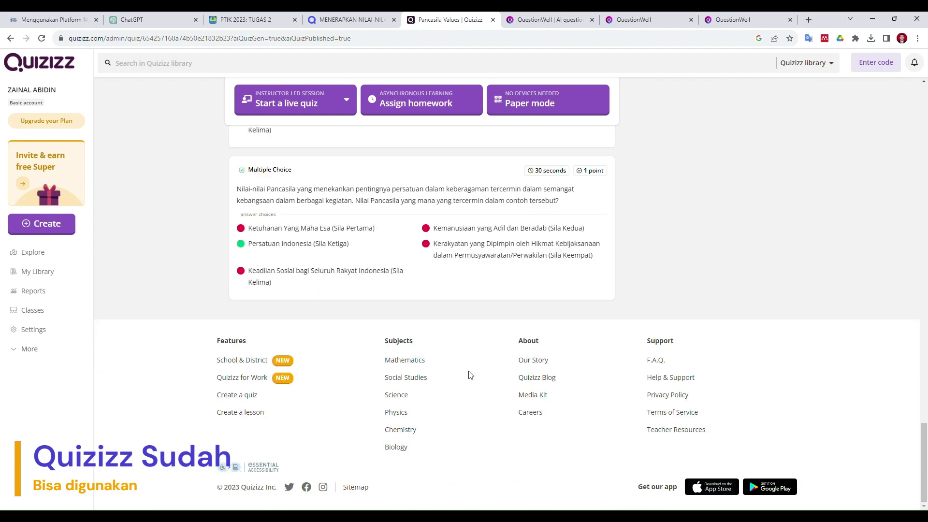
scroll(471, 375, up, 20)
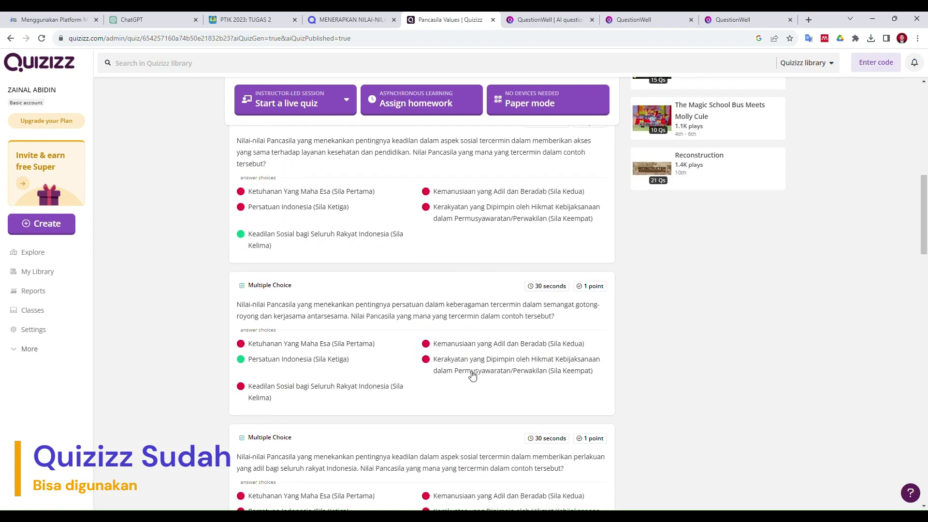
scroll(472, 375, up, 3)
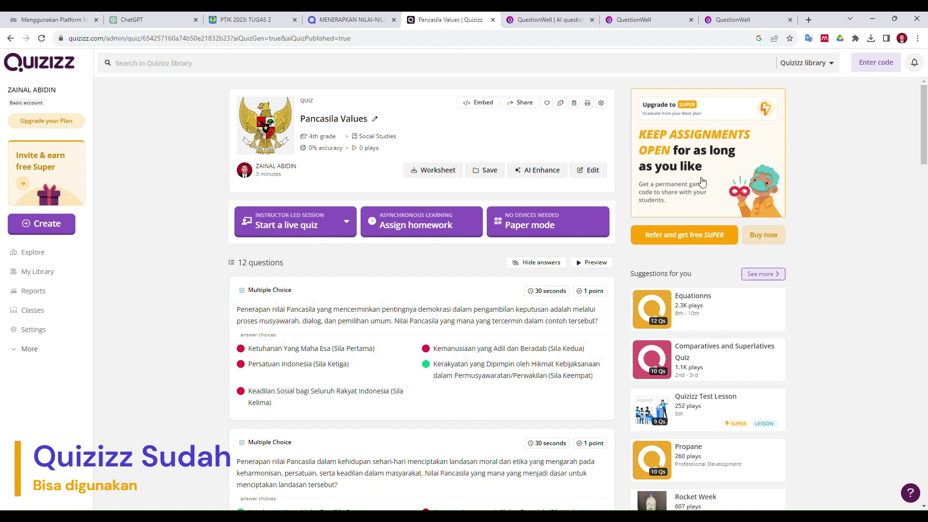